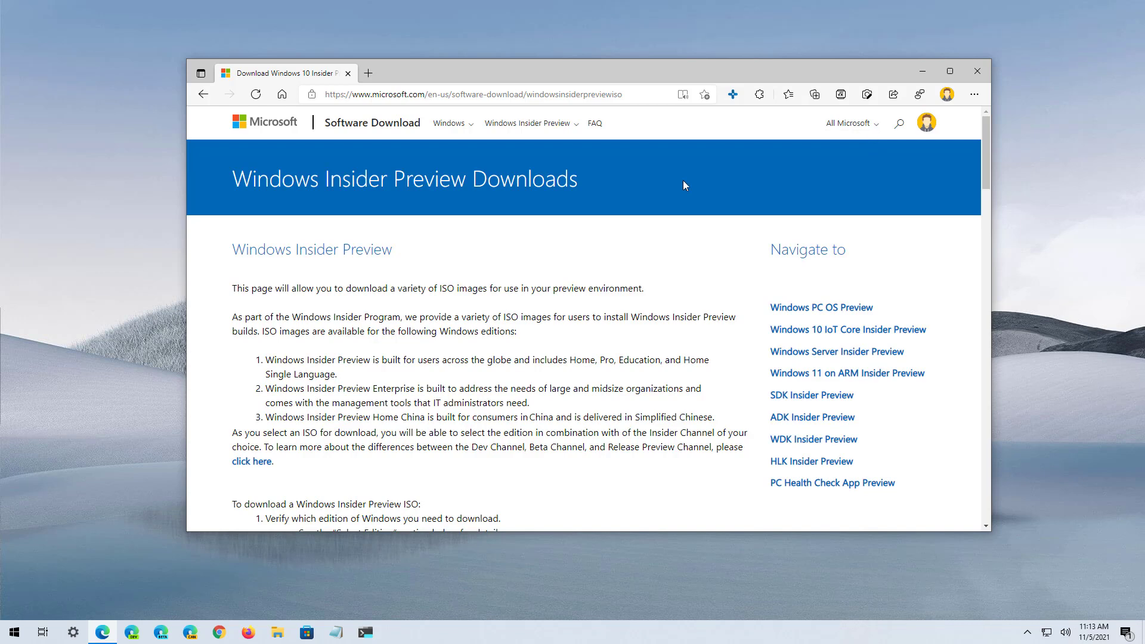
Step: Select and confirm the Windows 10 Insider Preview (Release Preview Channel) edition
scroll(684, 182, down, 15)
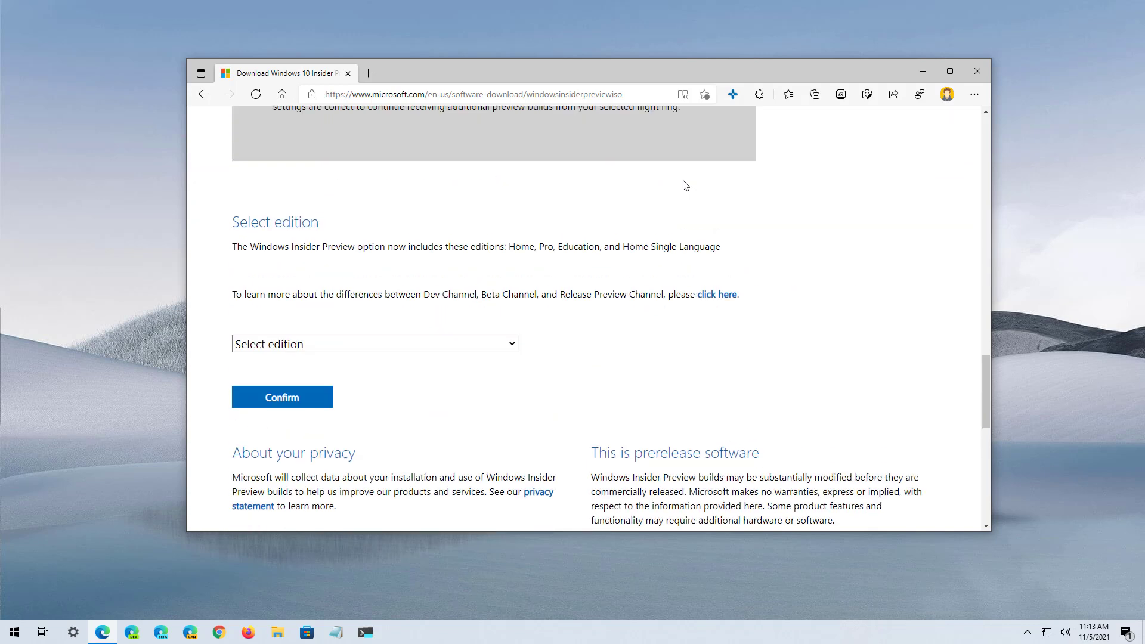
click(325, 345)
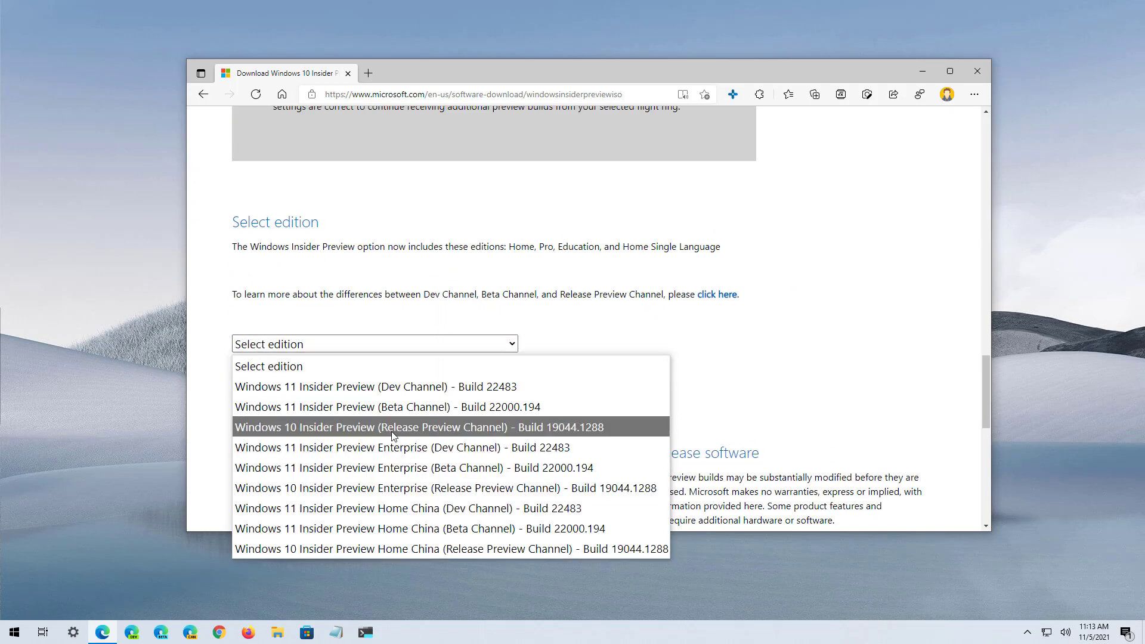
click(591, 437)
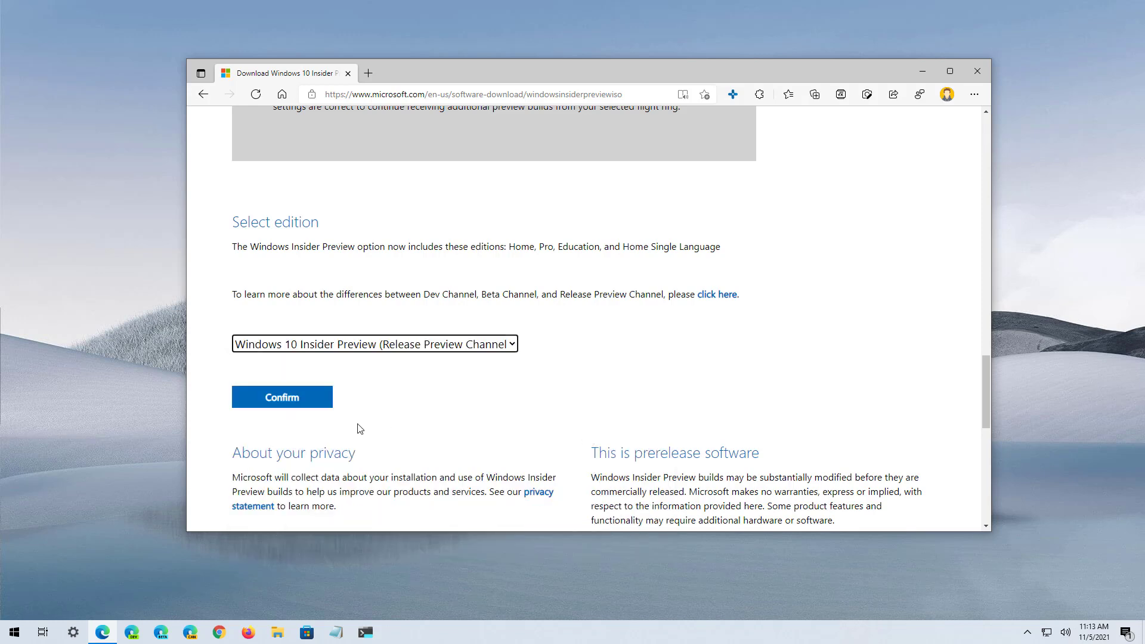
click(307, 404)
Step: Choose and confirm English as the product language to reveal the download links
click(345, 254)
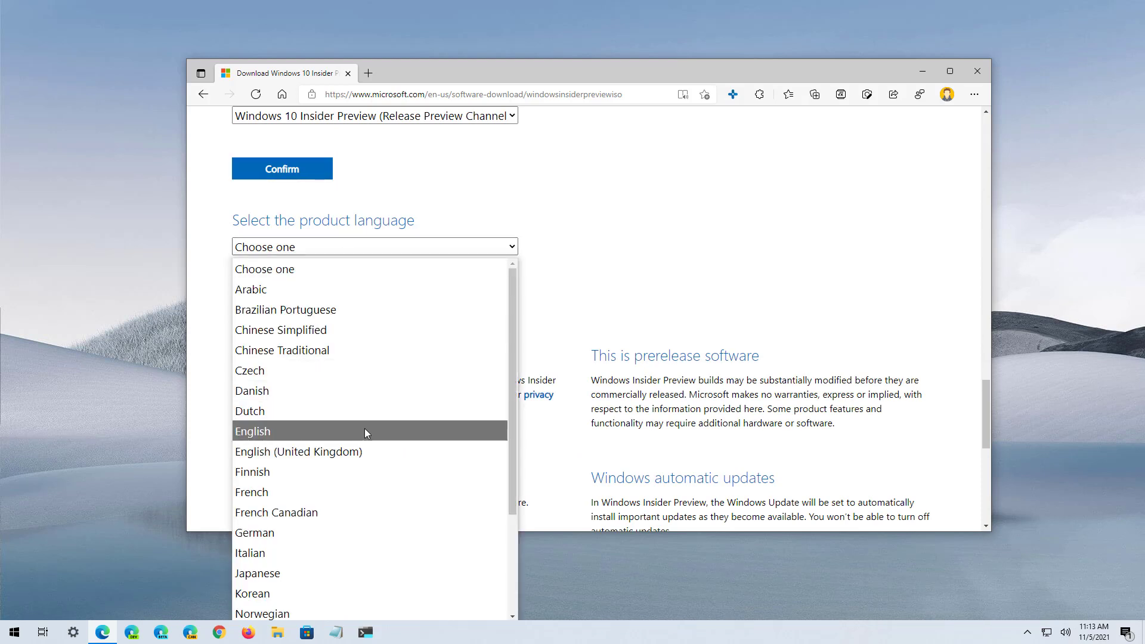
click(365, 431)
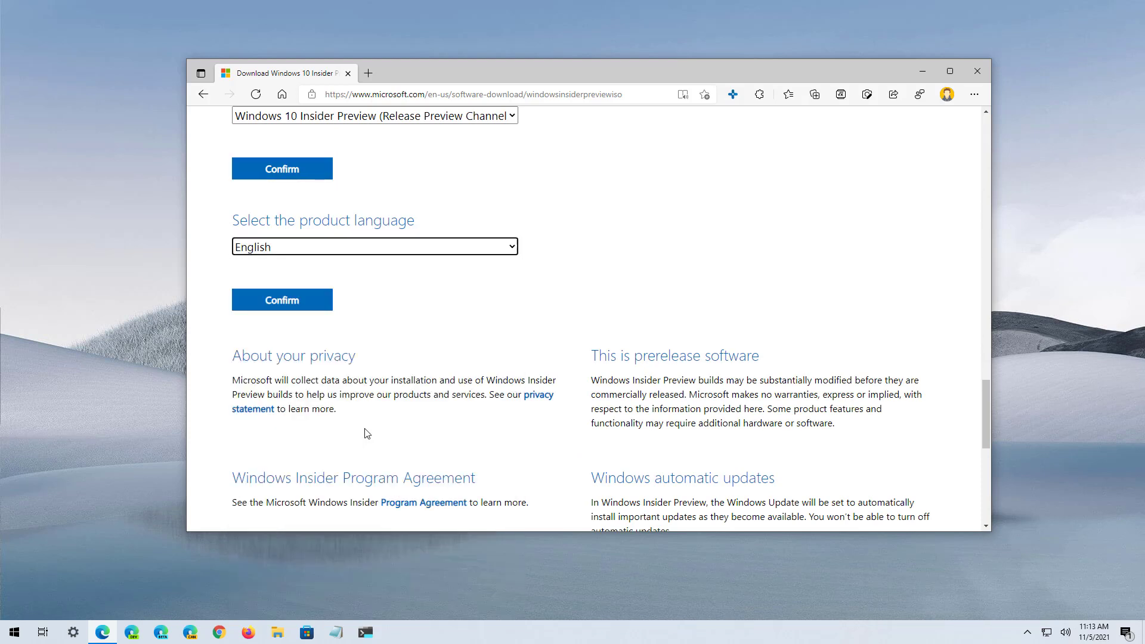
click(299, 307)
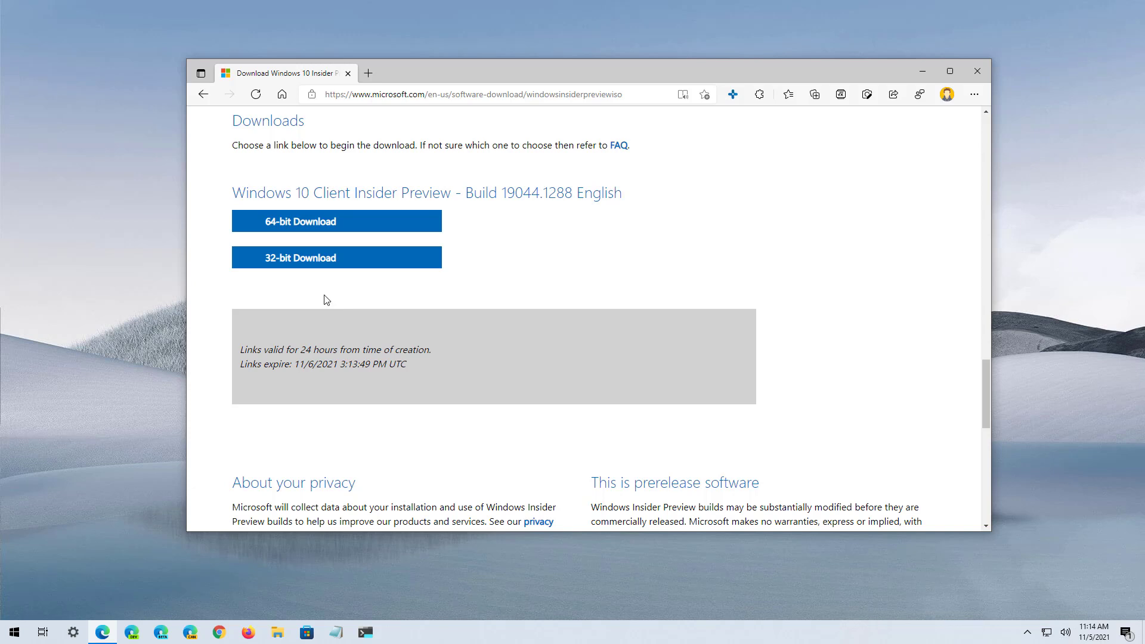
Step: Save the 64-bit Windows 10 Insider Preview ISO download into the Downloads folder
click(358, 223)
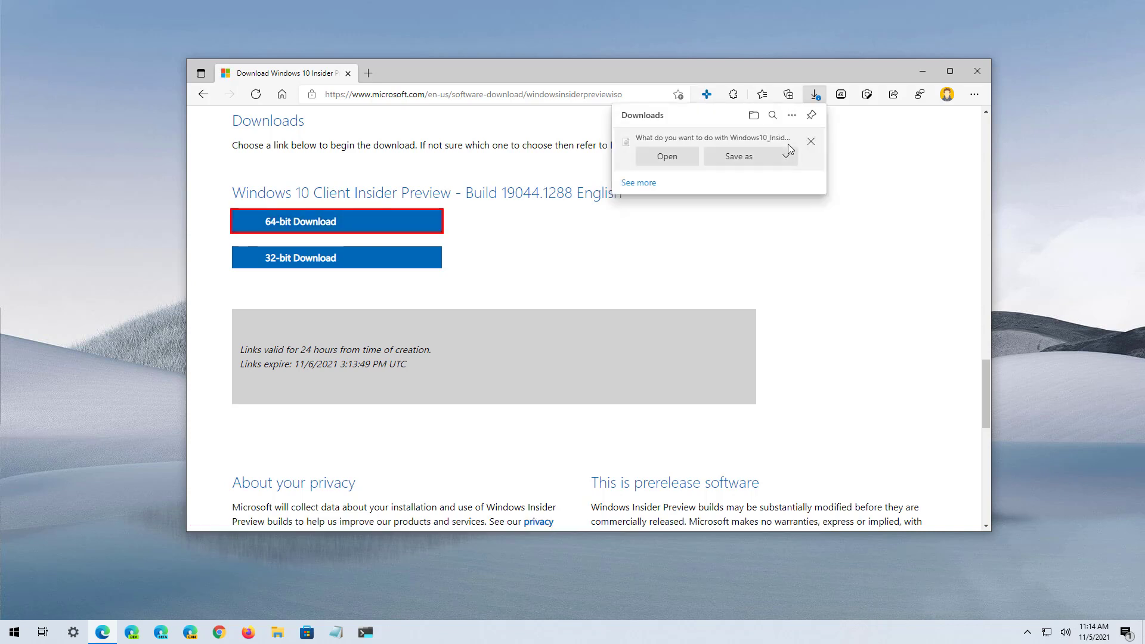
click(739, 158)
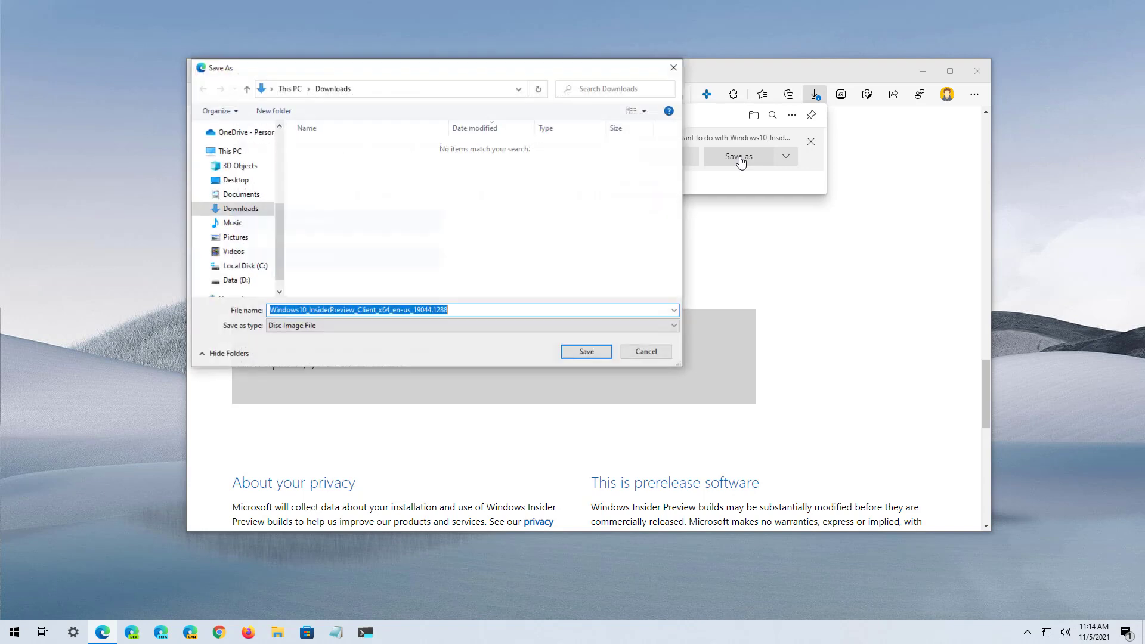
click(588, 352)
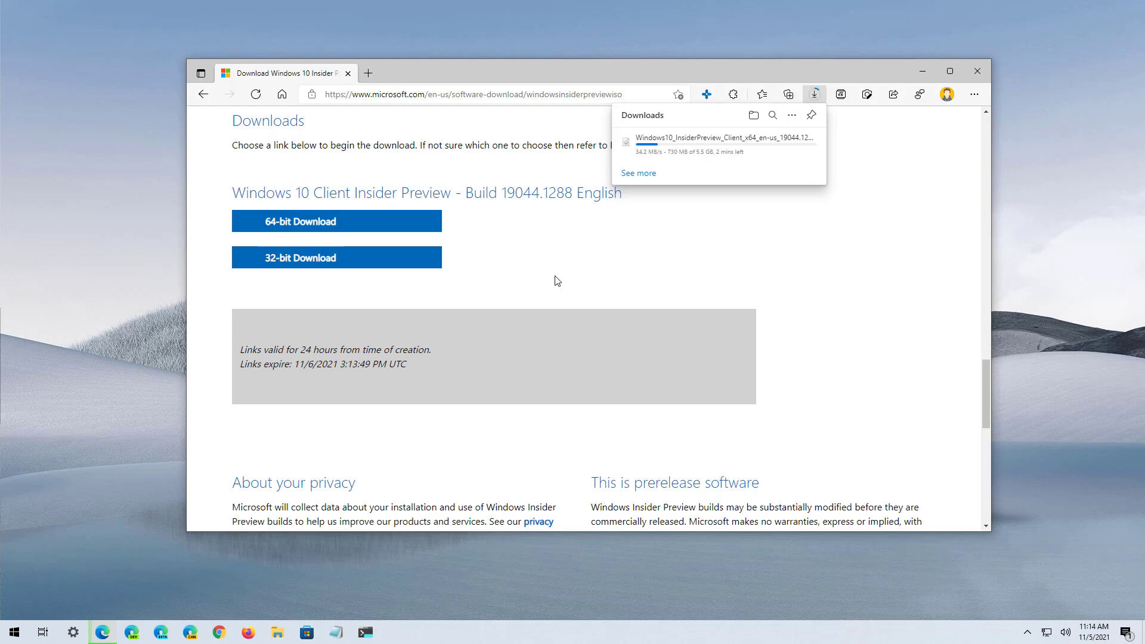
key(super)
text(ste)
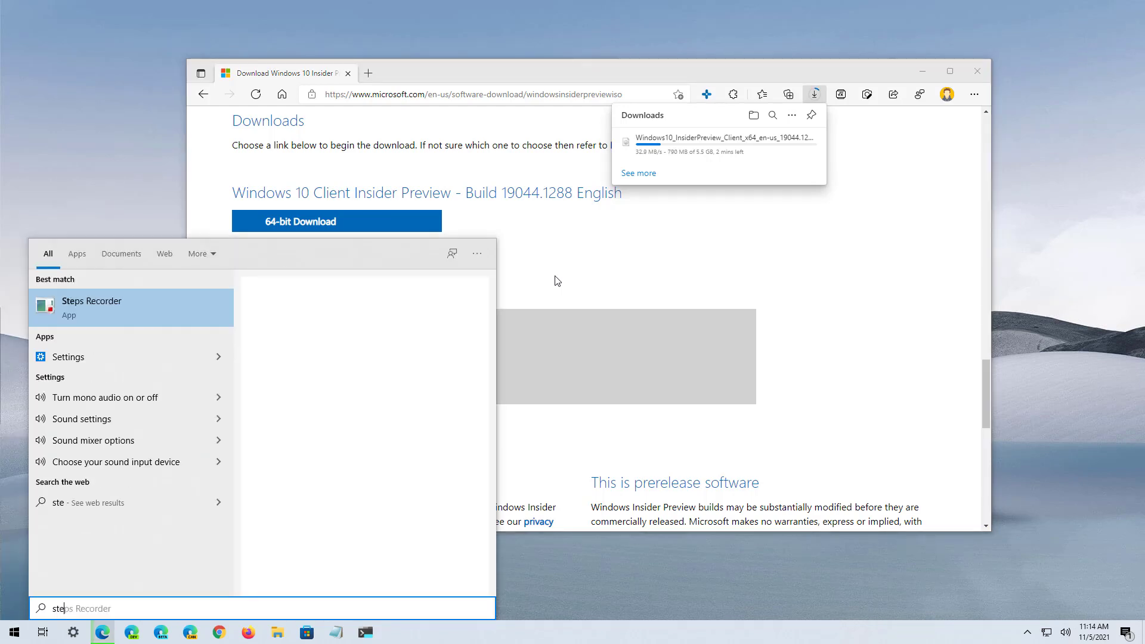
key(BackSpace)
key(BackSpace)
text(er)
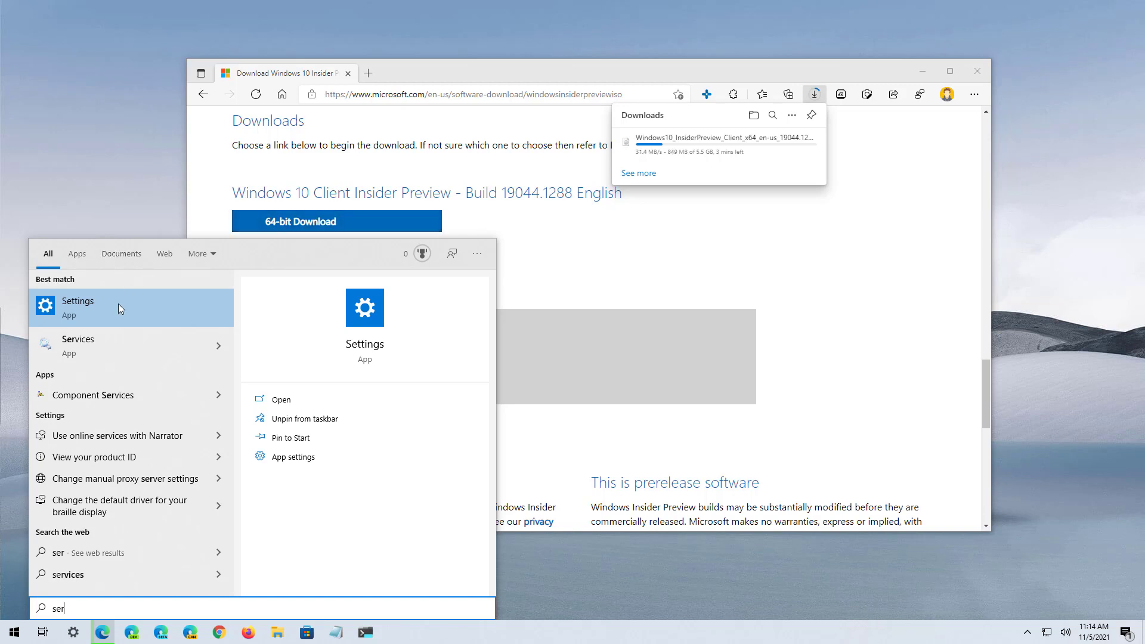
click(118, 304)
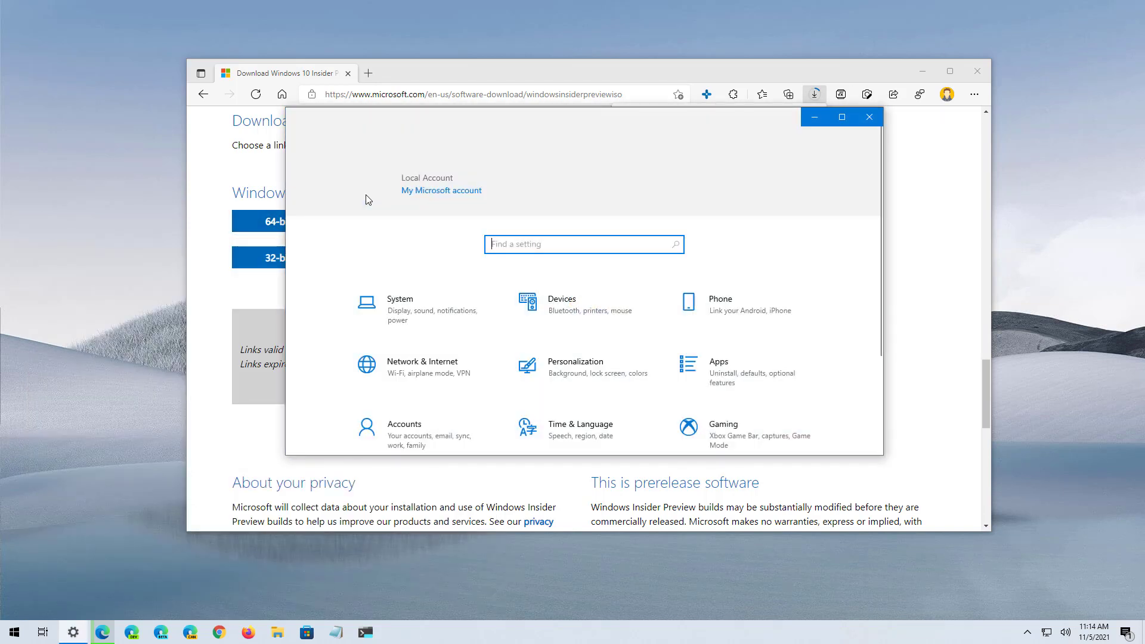
click(439, 282)
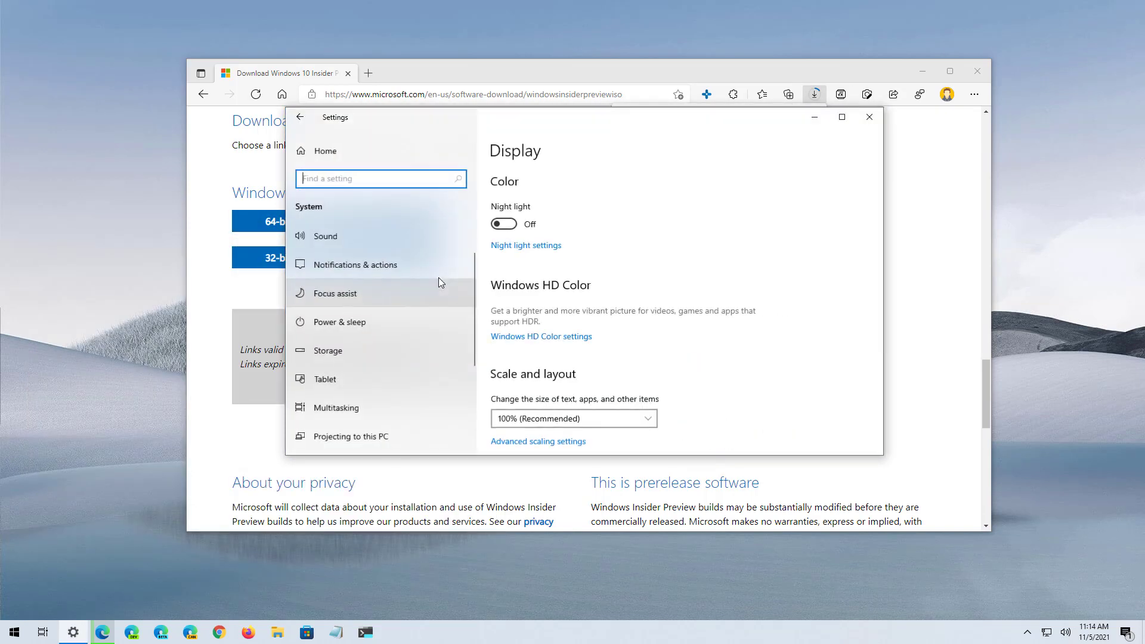
scroll(367, 358, down, 3)
click(345, 399)
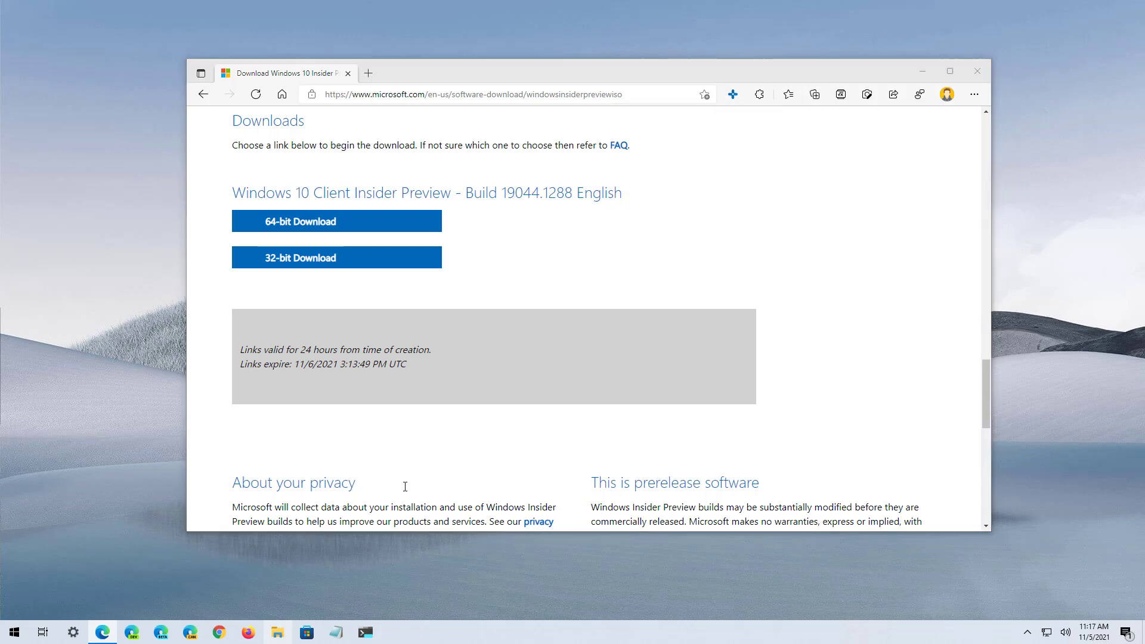
Step: Mount the Windows10_InsiderPreview ISO from Downloads to show DVD Drive (F:) contents
key(super+e)
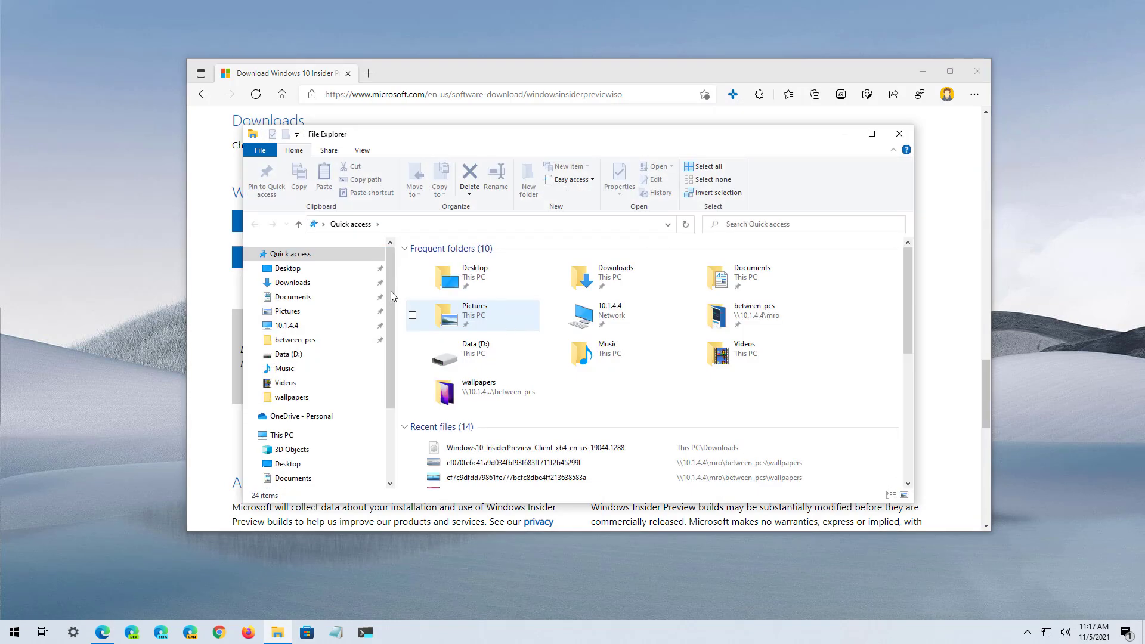
click(293, 282)
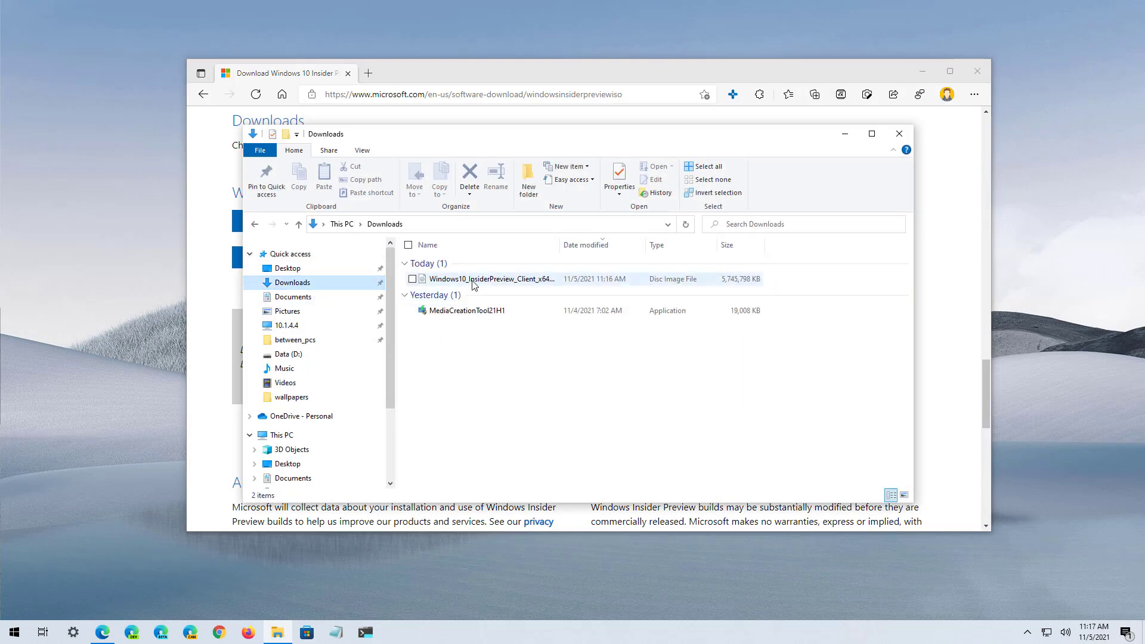
click(473, 281)
double_click(474, 282)
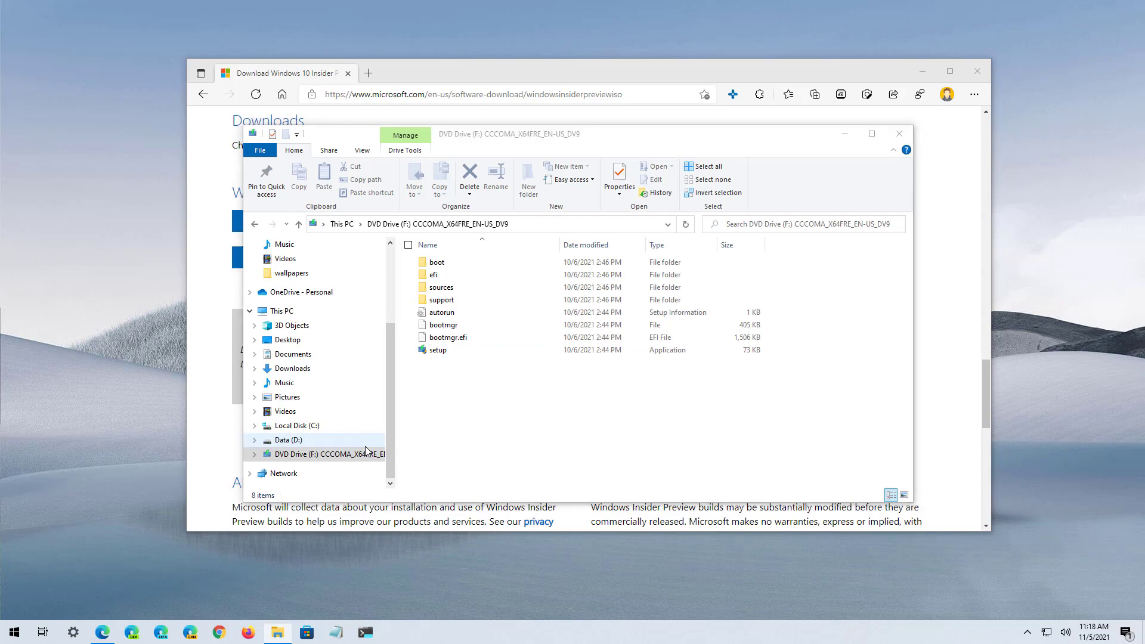
Step: Launch Rufus from Start search, allowing it to check for updates online
key(super)
text(fru)
key(BackSpace)
key(BackSpace)
key(BackSpace)
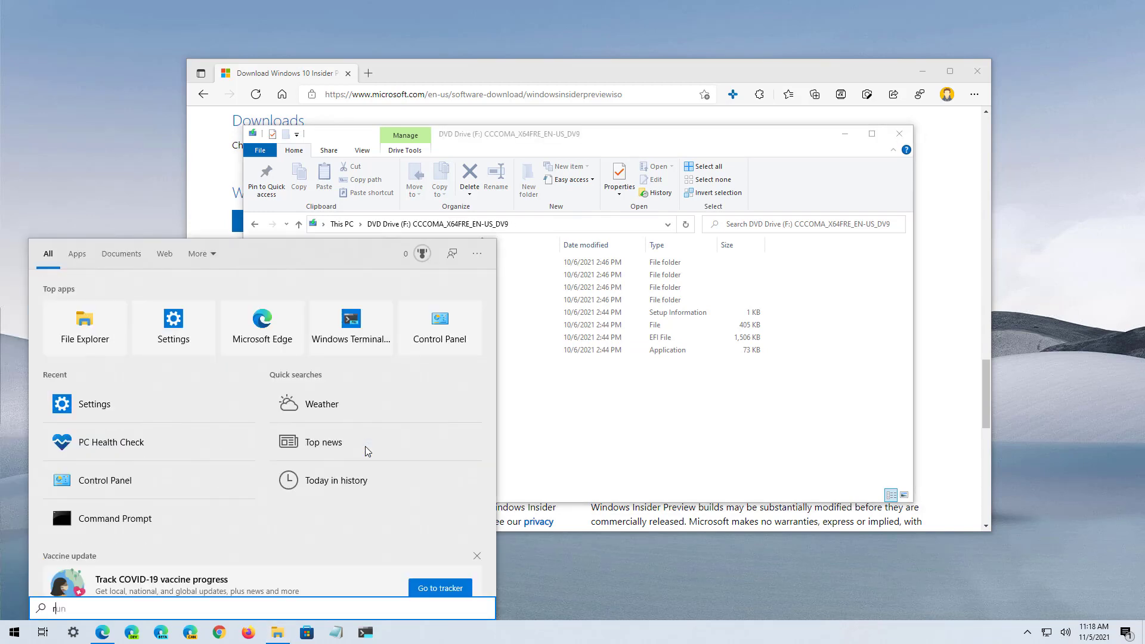
text(rufu)
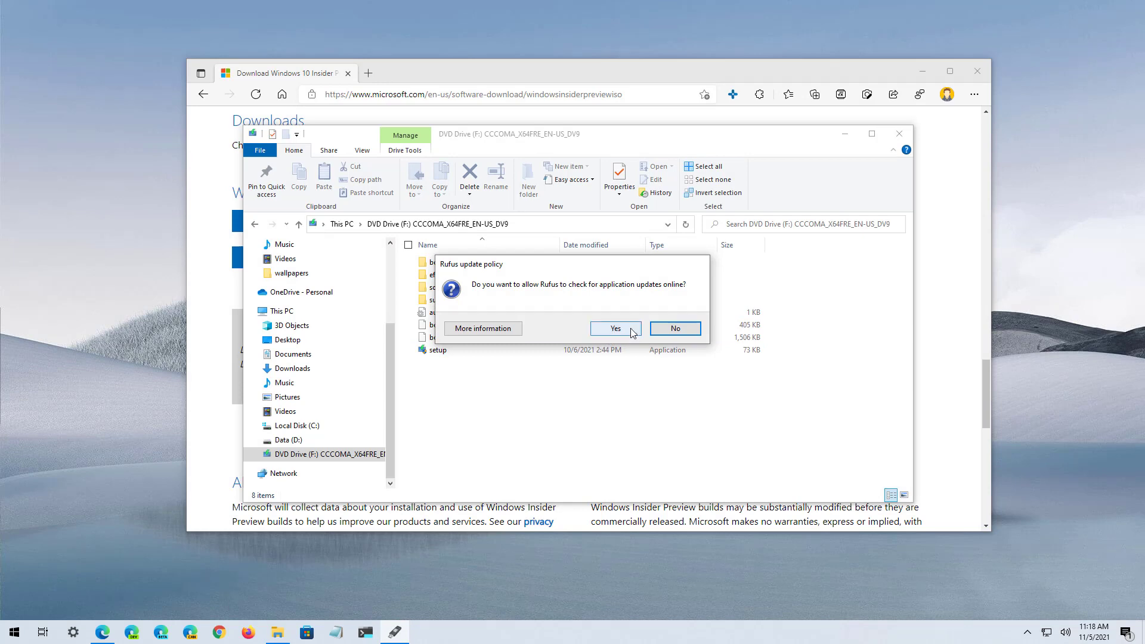
click(615, 330)
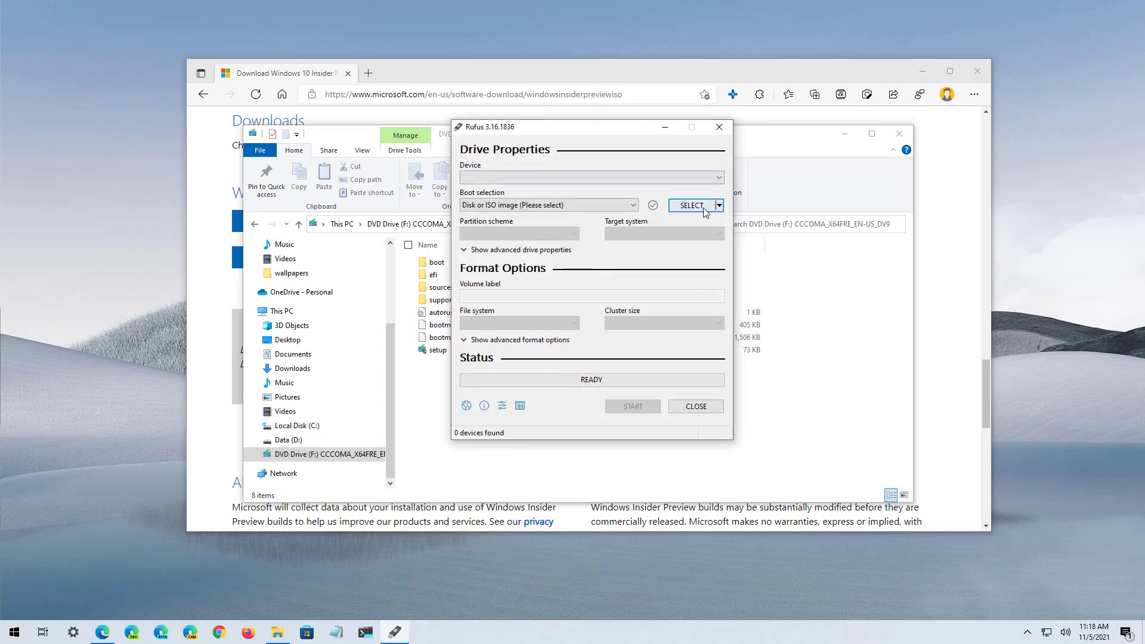
Step: Load the downloaded Windows 10 Insider Preview ISO as Rufus's boot image, then return to File Explorer
click(693, 205)
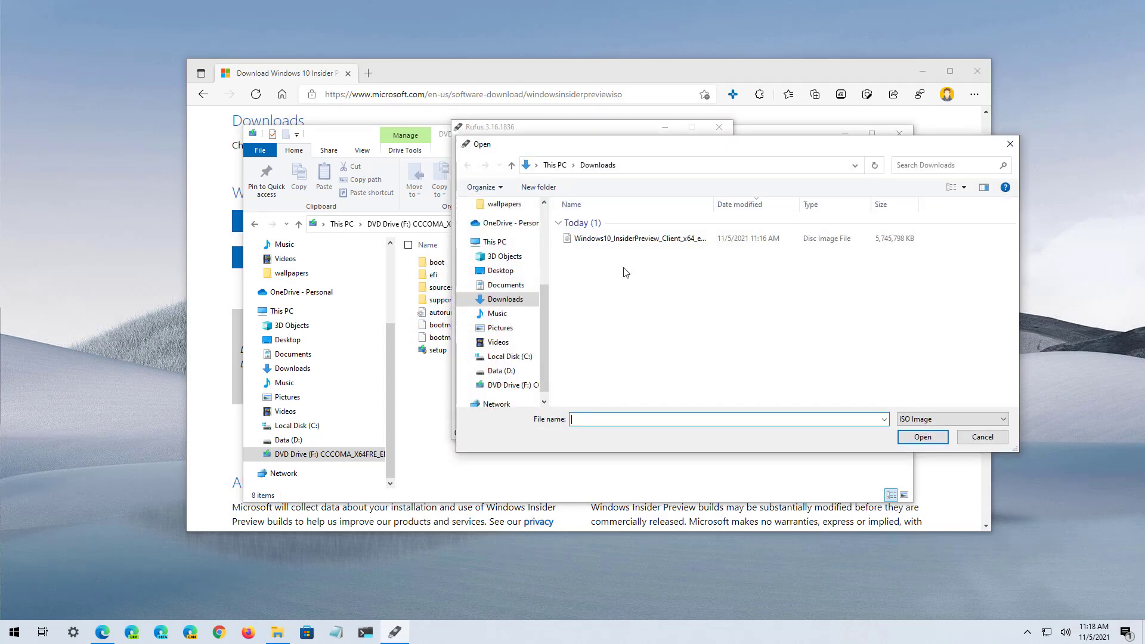
double_click(627, 238)
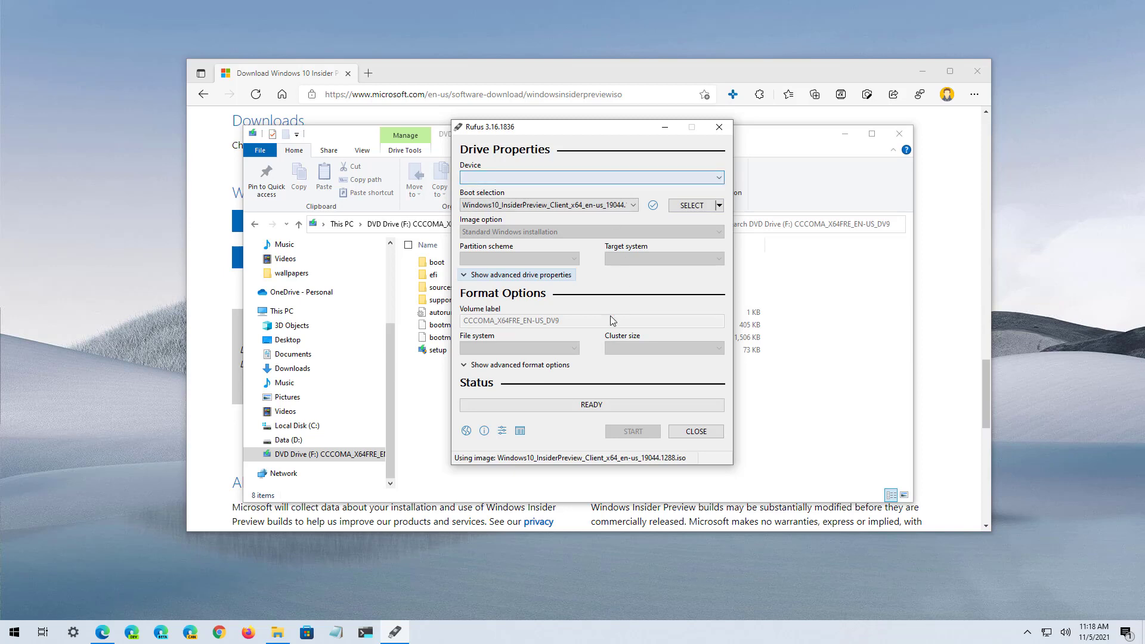
click(825, 427)
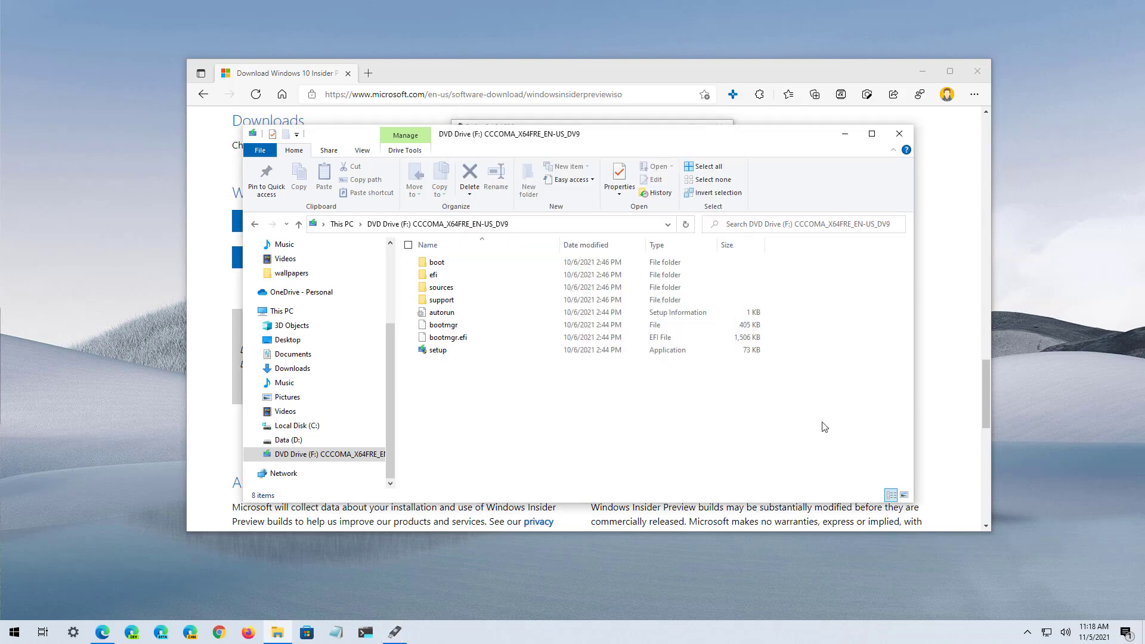